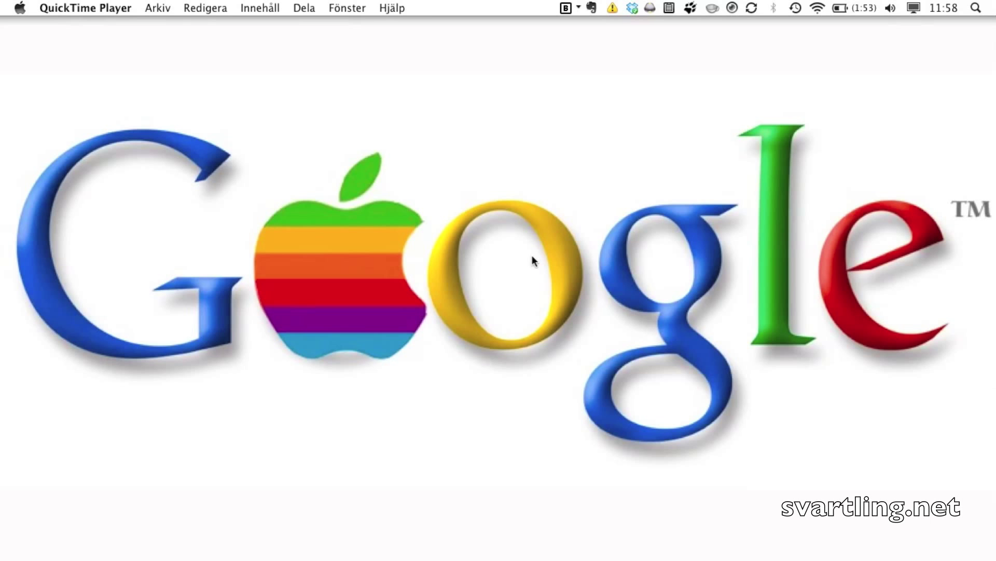
Show Mission Control's overview of all spaces with Control+Up Arrow
{"action": "key", "text": "ctrl+Up"}
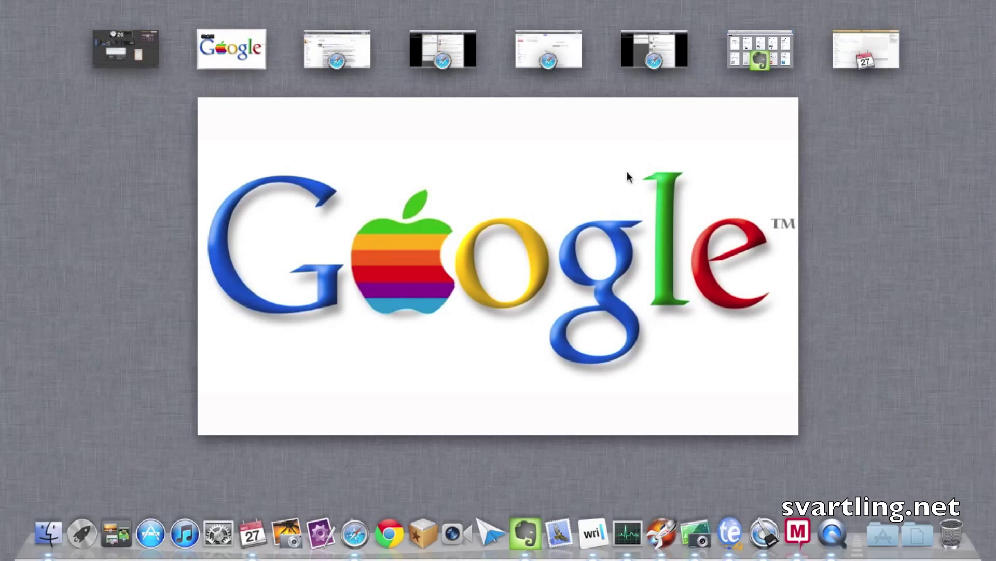
Preview the Google+ and Google logo spaces, then enter the full-screen Twitter space from Mission Control
{"action": "key", "text": "ctrl+Right"}
{"action": "key", "text": "ctrl+Left"}
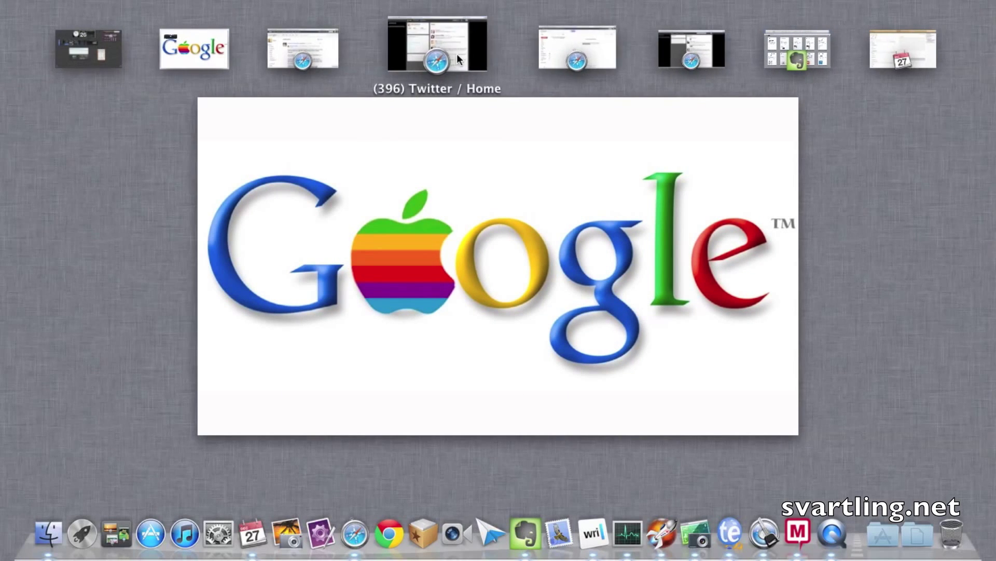
{"action": "left_click", "coordinate": [440, 37]}
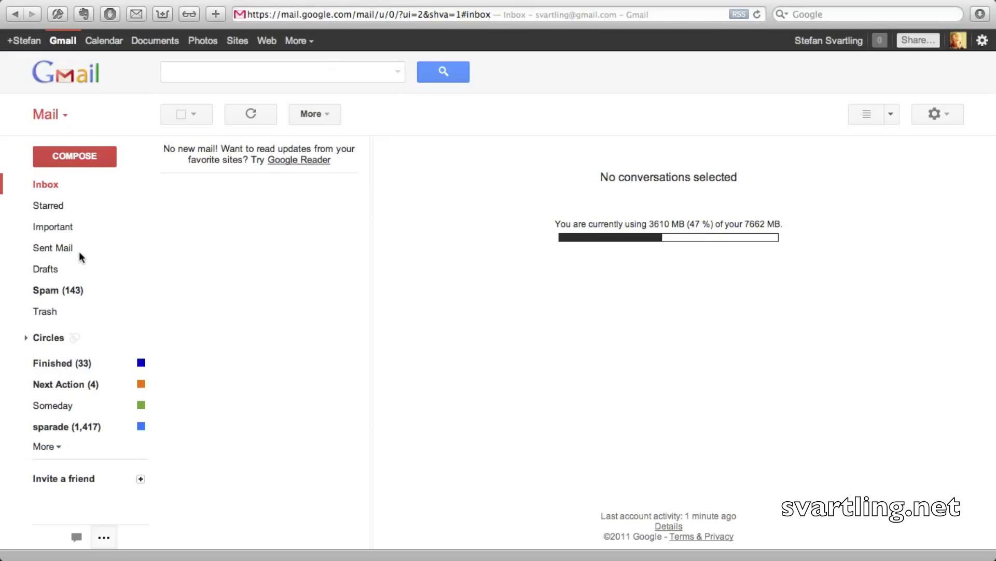
Cycle through the Twitter, Evernote, Gmail and Google+ full-screen spaces, finishing on the Google logo space
{"action": "key", "text": "ctrl+Right"}
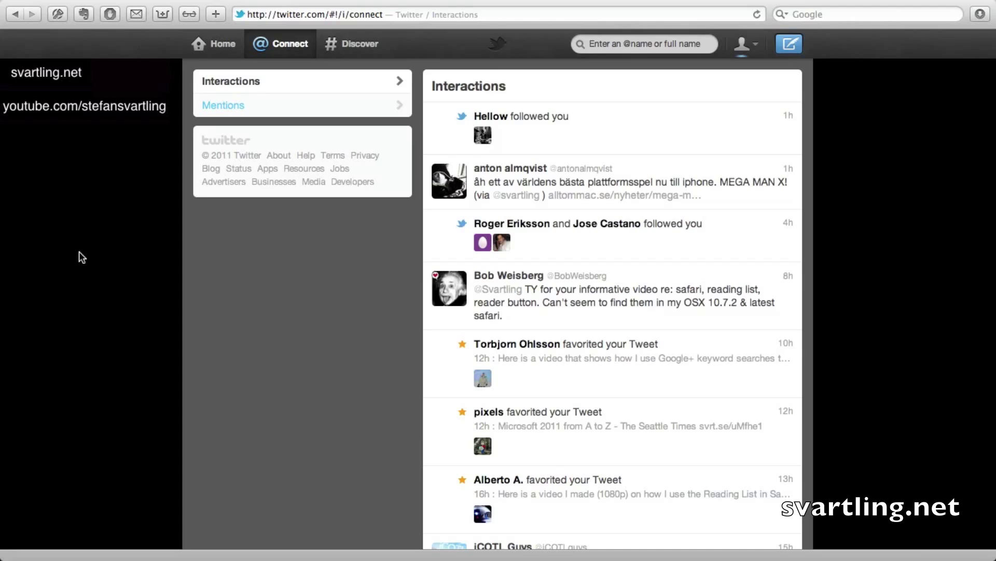
{"action": "key", "text": "ctrl+Right"}
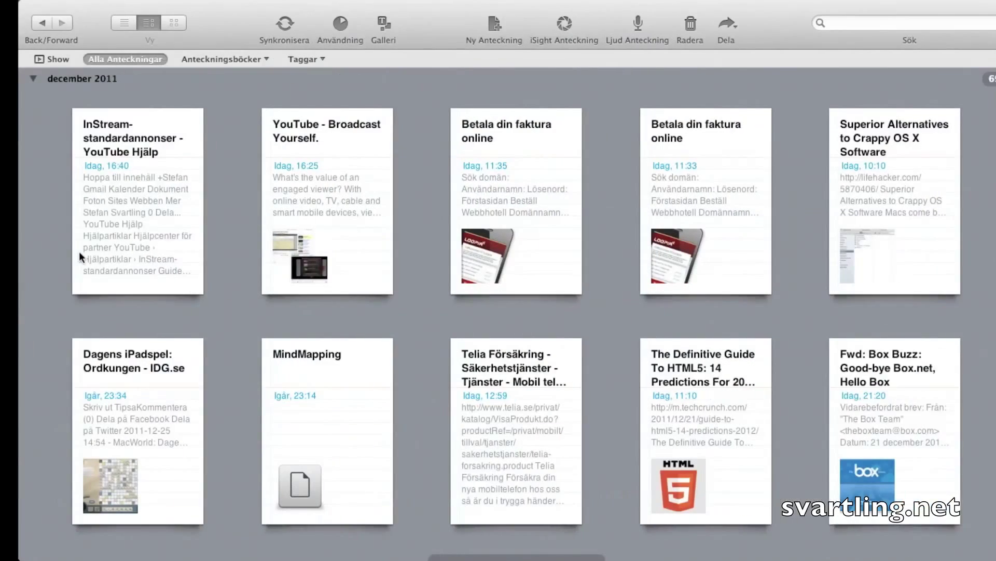
{"action": "key", "text": "ctrl+Left"}
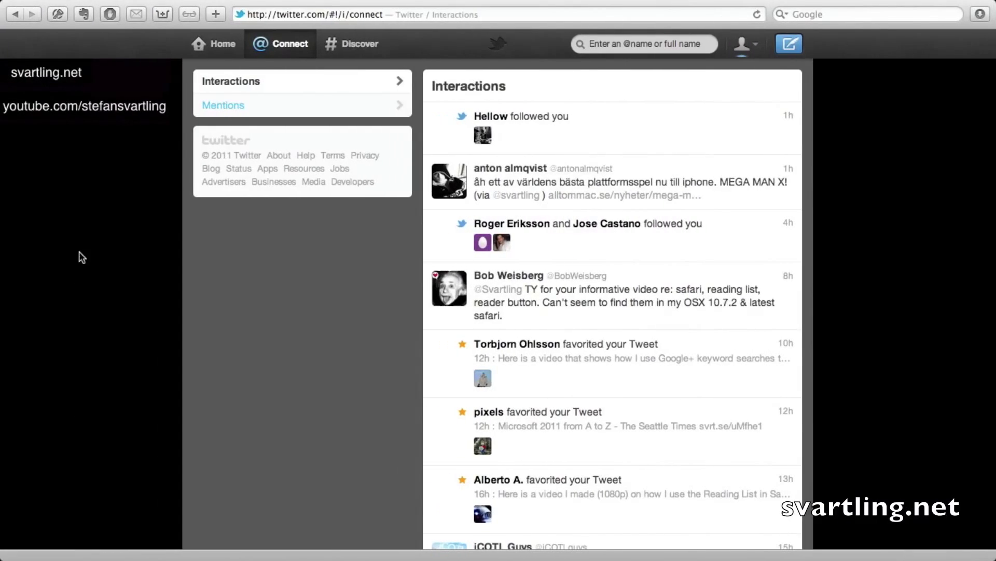
{"action": "key", "text": "ctrl+Right"}
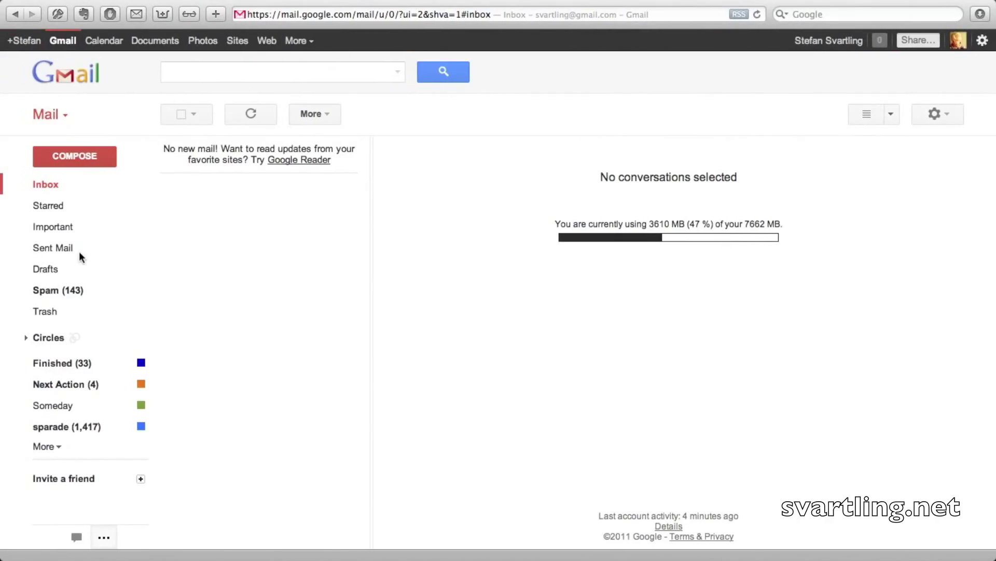
{"action": "key", "text": "ctrl+Left"}
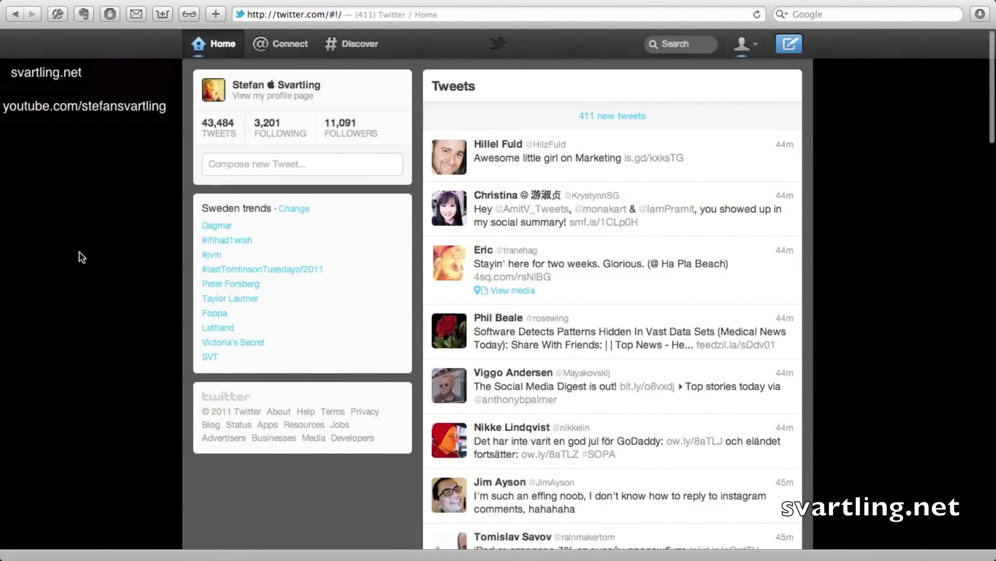
{"action": "key", "text": "ctrl+Right"}
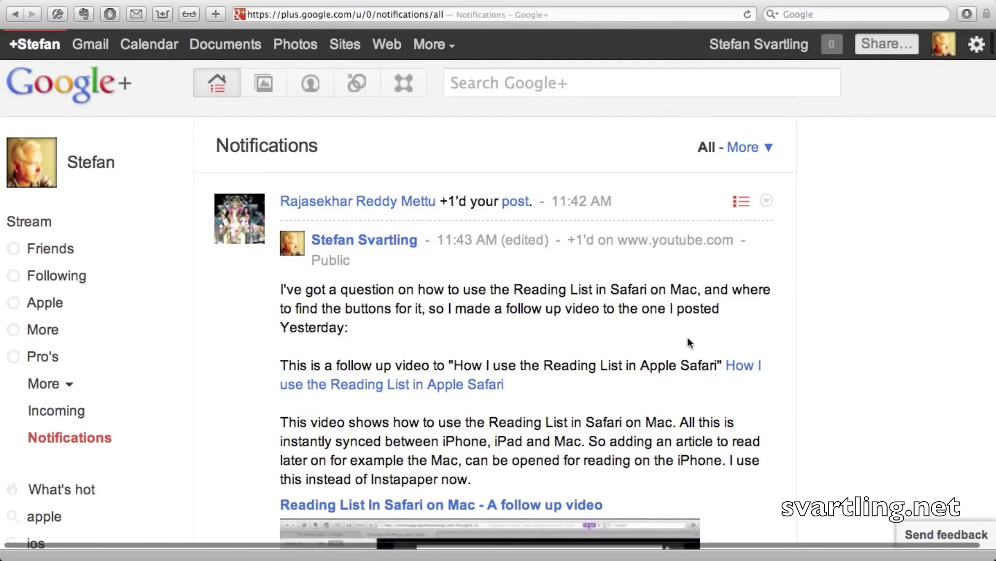
{"action": "scroll", "coordinate": [687, 337], "scroll_direction": "down", "scroll_amount": 6}
{"action": "scroll", "coordinate": [688, 336], "scroll_direction": "up", "scroll_amount": 6}
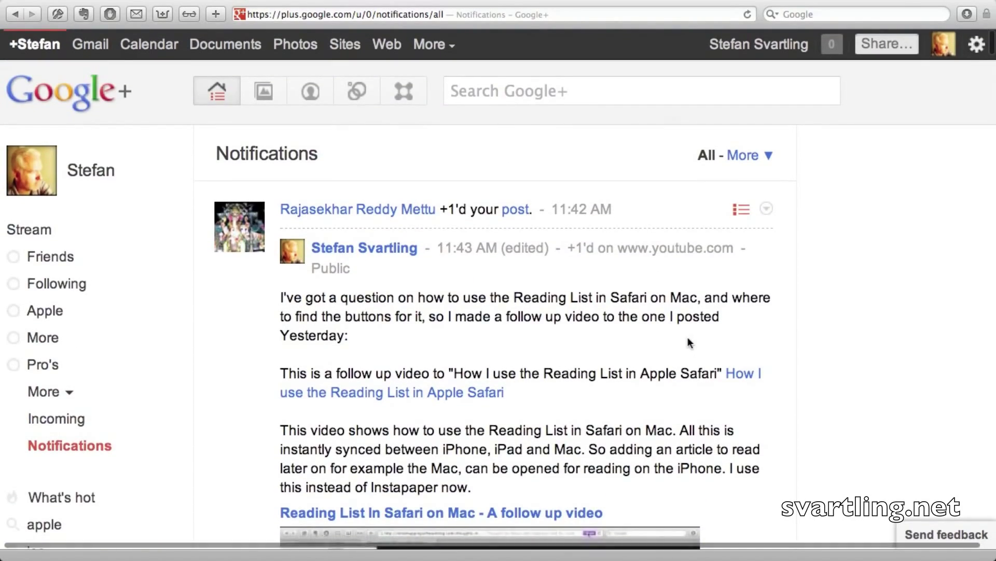
{"action": "key", "text": "ctrl+Left"}
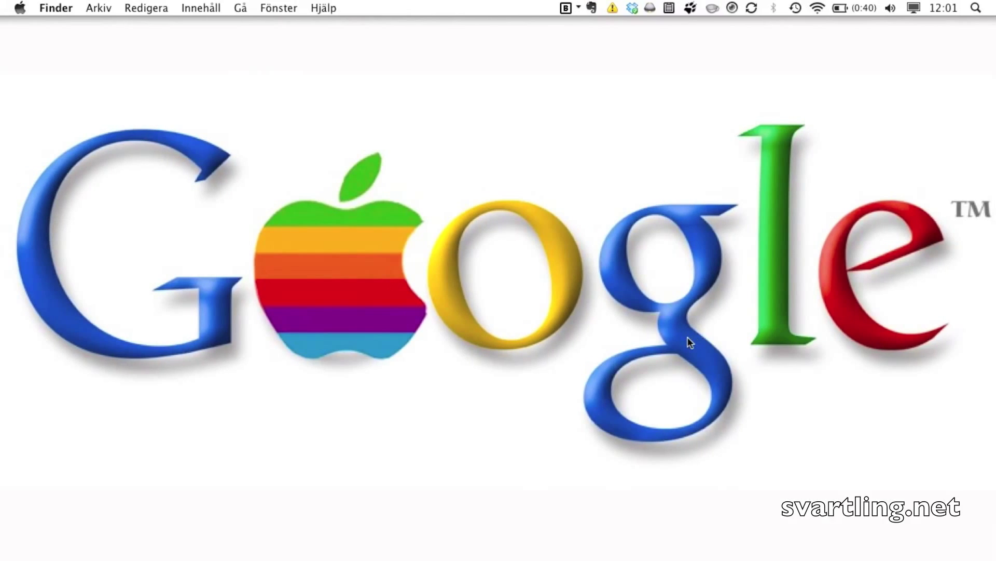
Open and close Mission Control, then move through the Google+ space to the Twitter space
{"action": "key", "text": "ctrl+Up"}
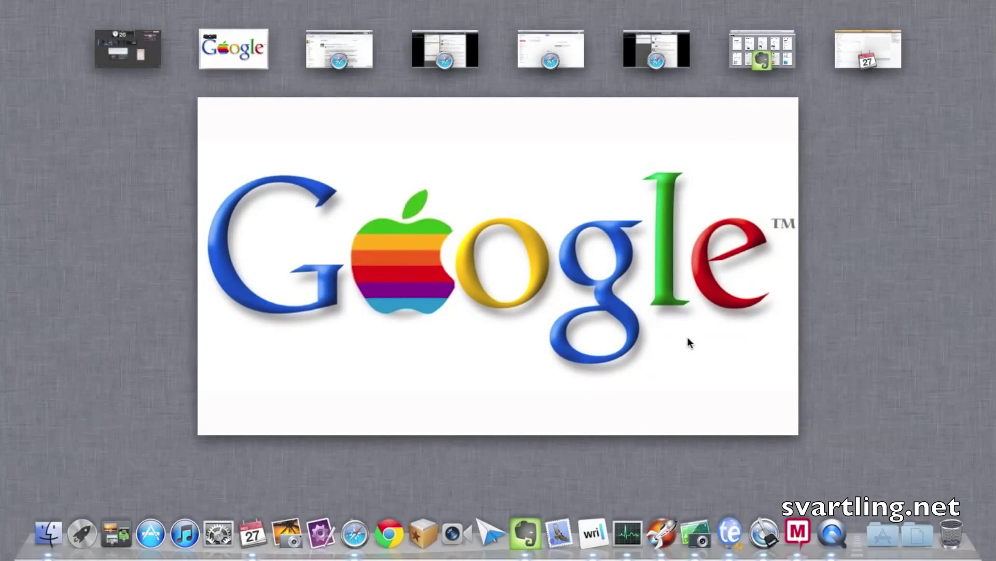
{"action": "key", "text": "ctrl+Up"}
{"action": "key", "text": "ctrl+Right"}
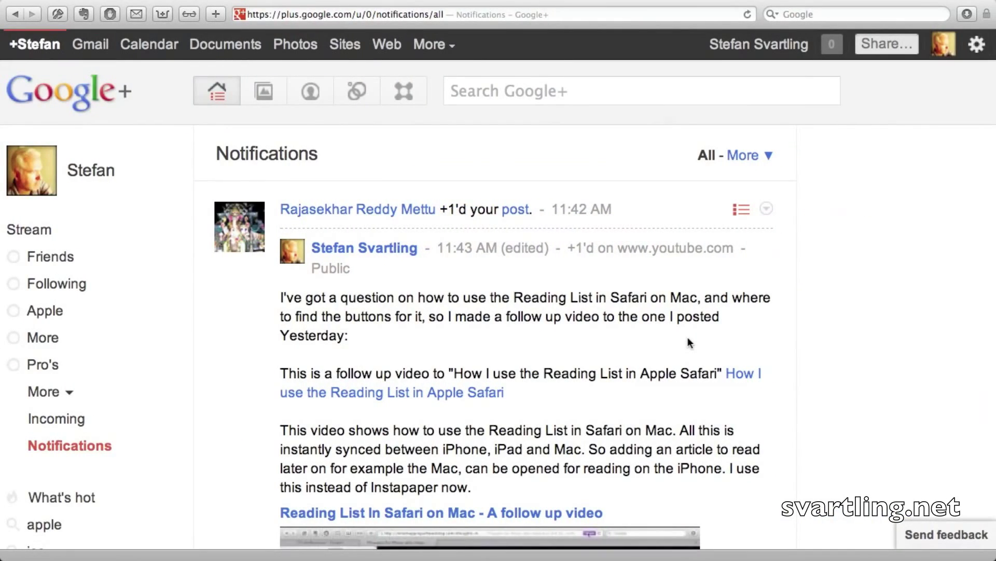
{"action": "key", "text": "ctrl+Right"}
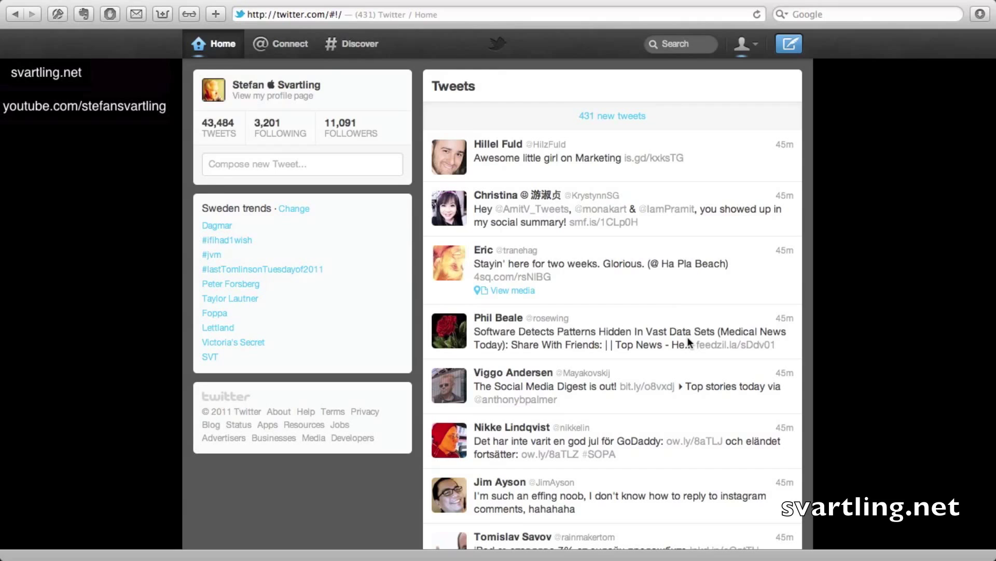
Switch back and forth between the Gmail and Twitter spaces, ending on Google+ Notifications
{"action": "key", "text": "ctrl+Right"}
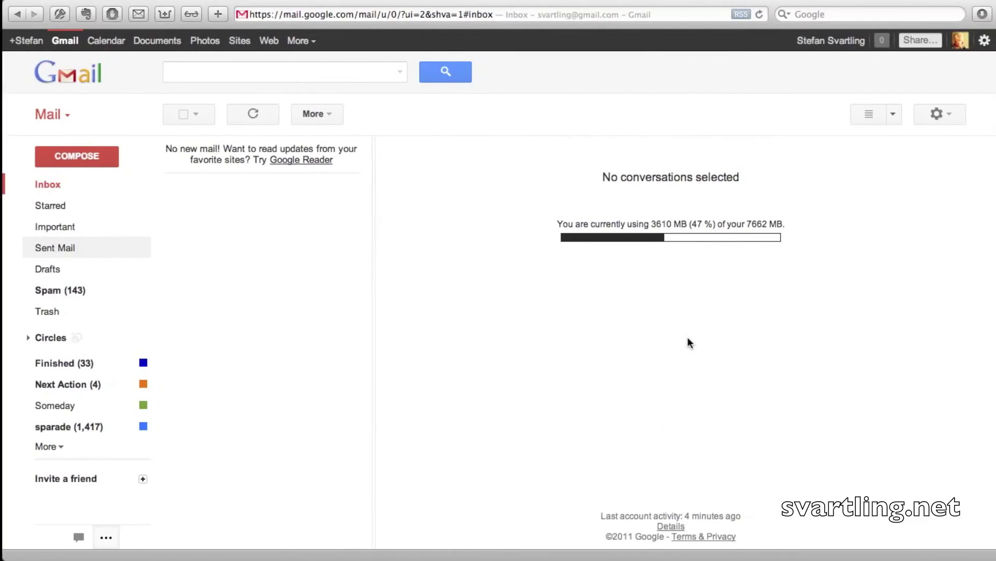
{"action": "key", "text": "ctrl+Left"}
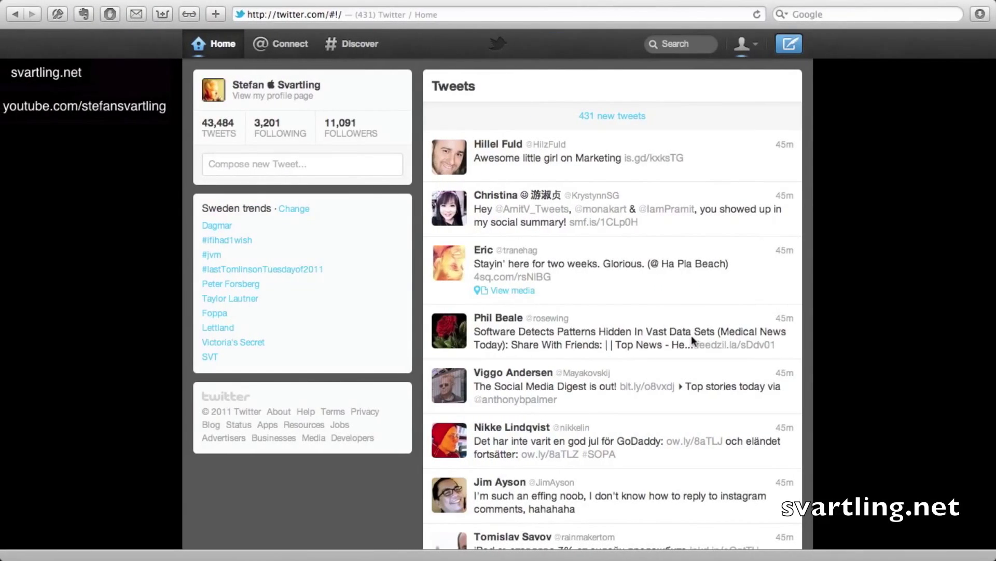
{"action": "key", "text": "ctrl+Right"}
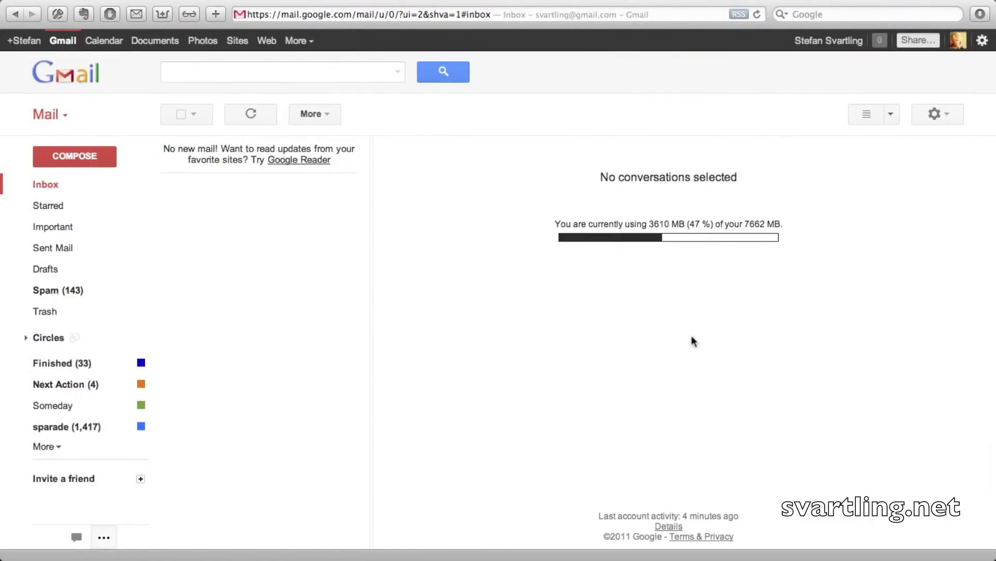
{"action": "key", "text": "ctrl+Right"}
{"action": "key", "text": "ctrl+Right"}
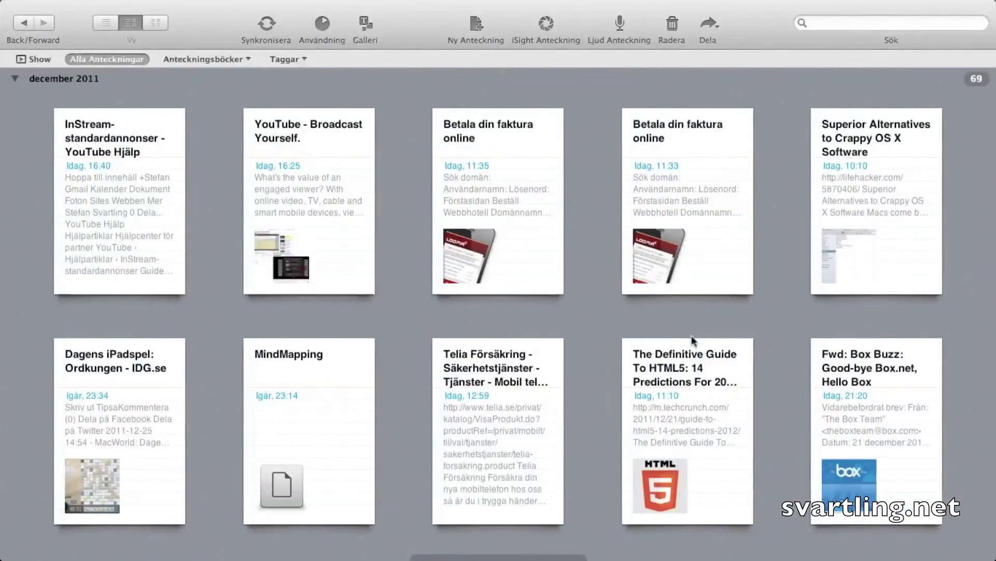
{"action": "key", "text": "ctrl+Left"}
{"action": "key", "text": "ctrl+Left"}
{"action": "key", "text": "ctrl+Left"}
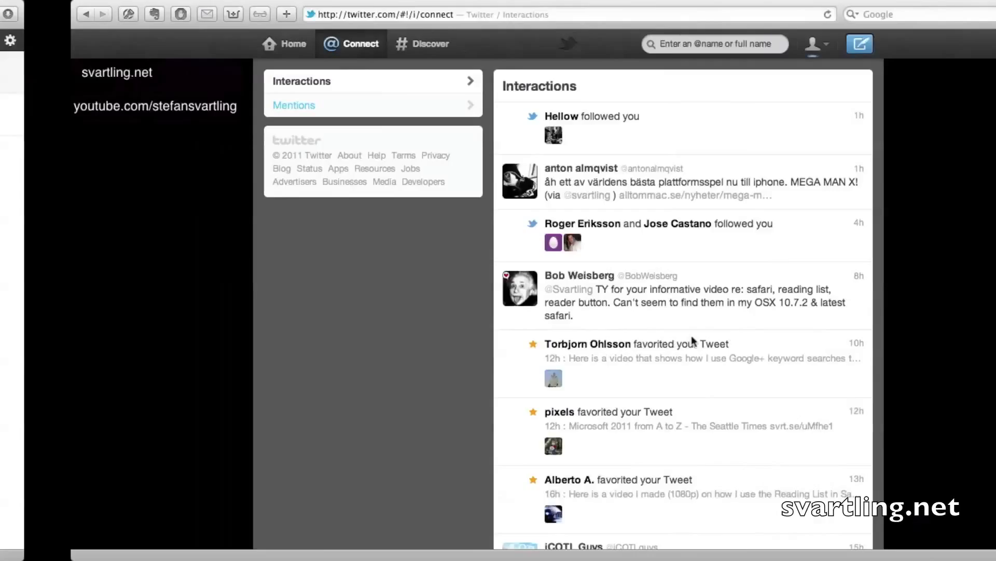
{"action": "key", "text": "ctrl+Right"}
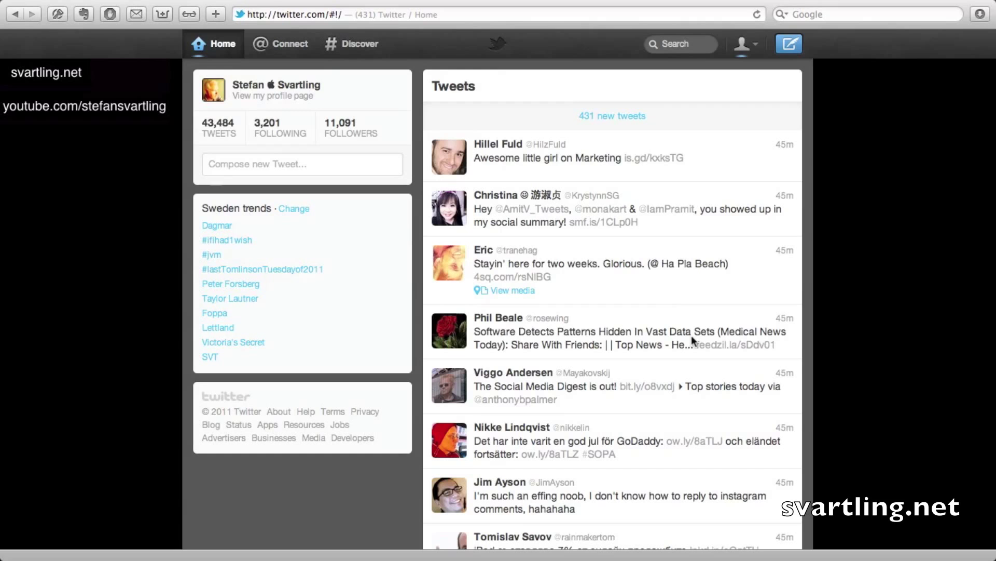
{"action": "key", "text": "ctrl+Left"}
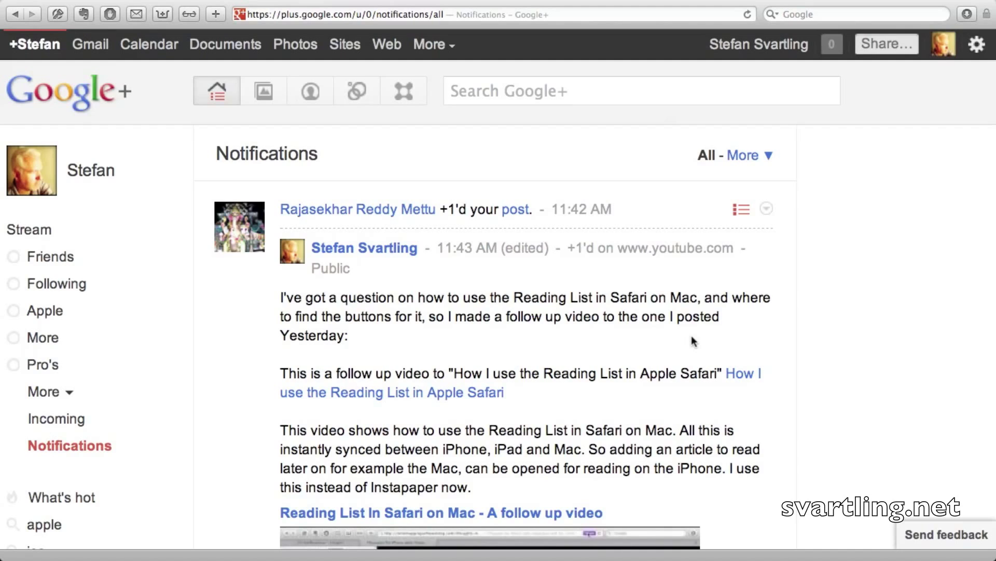
{"action": "key", "text": "ctrl+Left"}
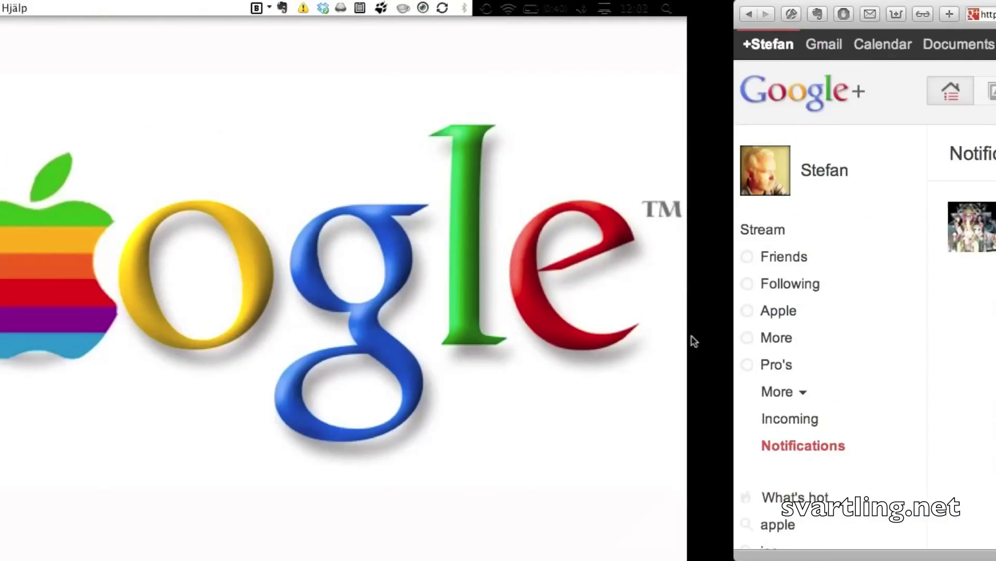
{"action": "key", "text": "ctrl+Right"}
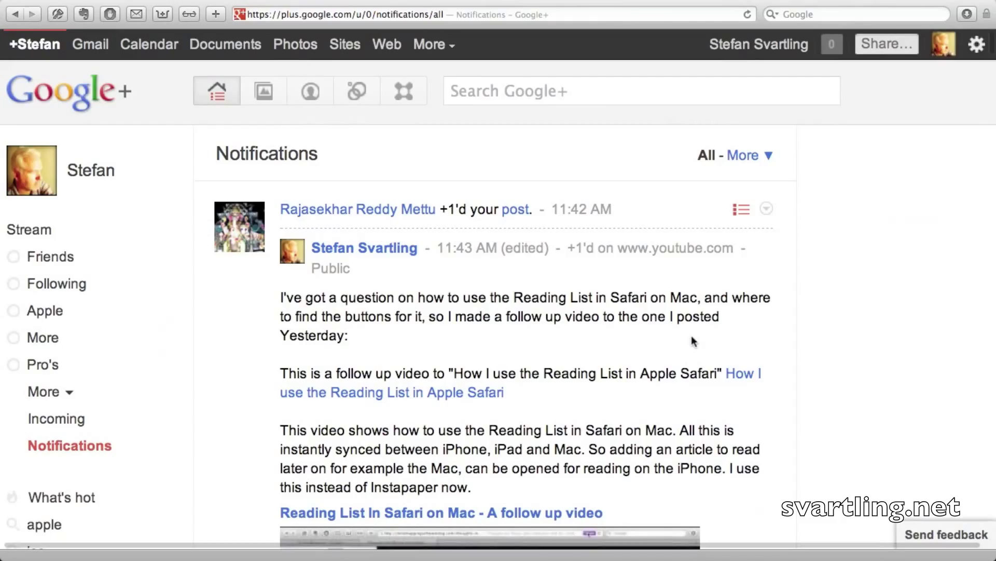
{"action": "key", "text": "ctrl+Right"}
{"action": "key", "text": "ctrl+Right"}
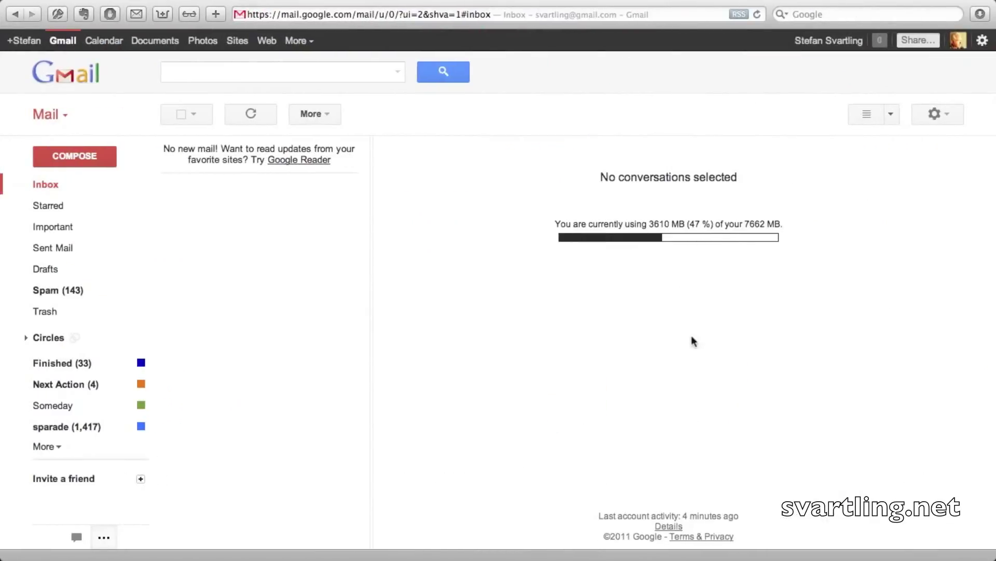
{"action": "key", "text": "ctrl+Left"}
{"action": "key", "text": "ctrl+Left"}
{"action": "key", "text": "ctrl+Right"}
{"action": "key", "text": "ctrl+Right"}
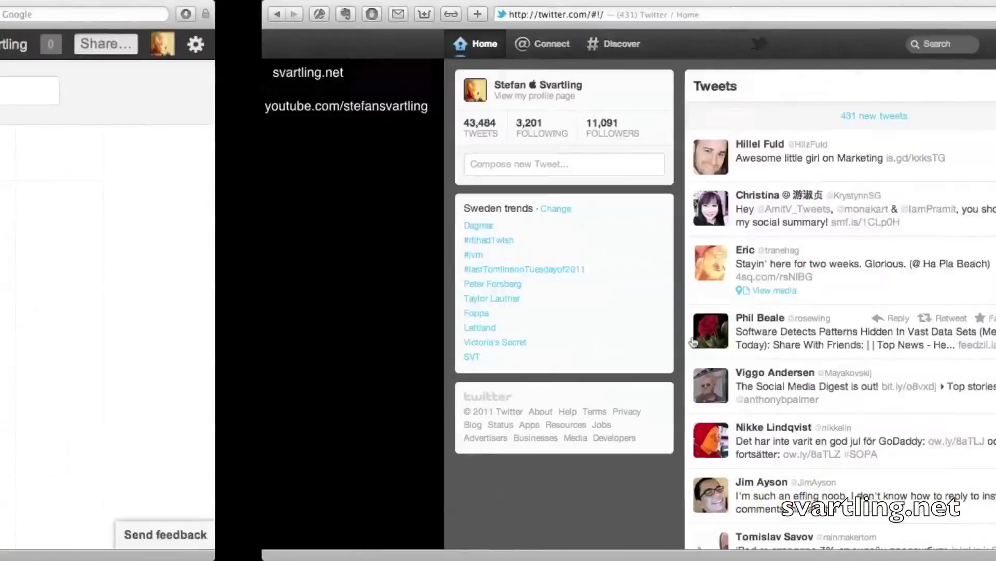
{"action": "key", "text": "ctrl+Left"}
{"action": "key", "text": "ctrl+Left"}
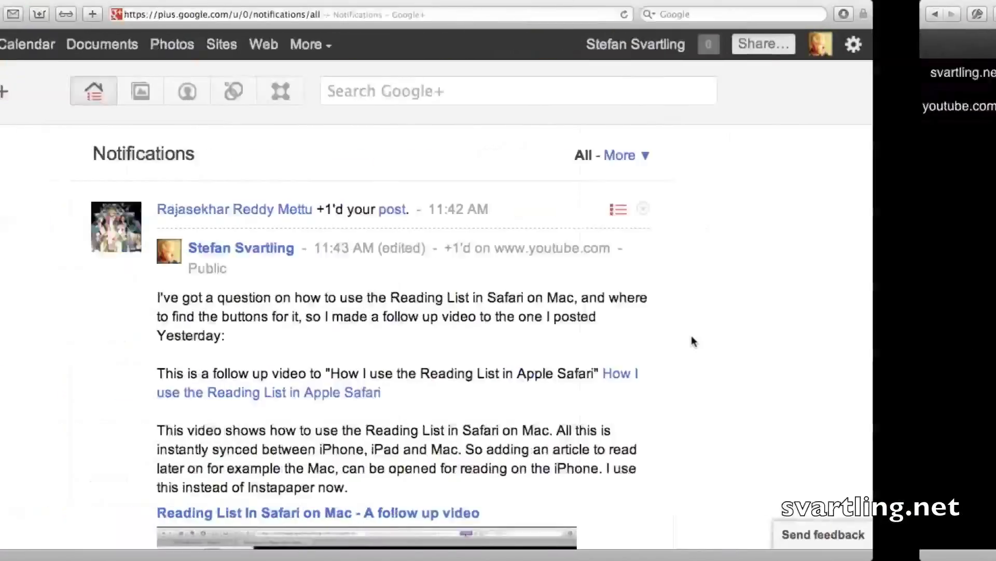
{"action": "scroll", "coordinate": [692, 341], "scroll_direction": "down", "scroll_amount": 8}
{"action": "scroll", "coordinate": [693, 341], "scroll_direction": "up", "scroll_amount": 6}
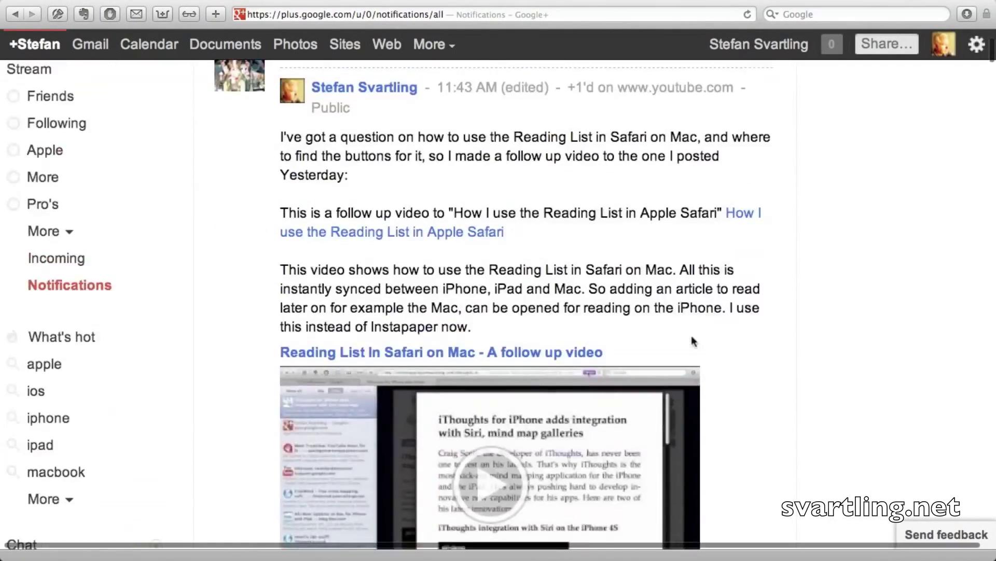
{"action": "key", "text": "ctrl+Right"}
{"action": "key", "text": "ctrl+Left"}
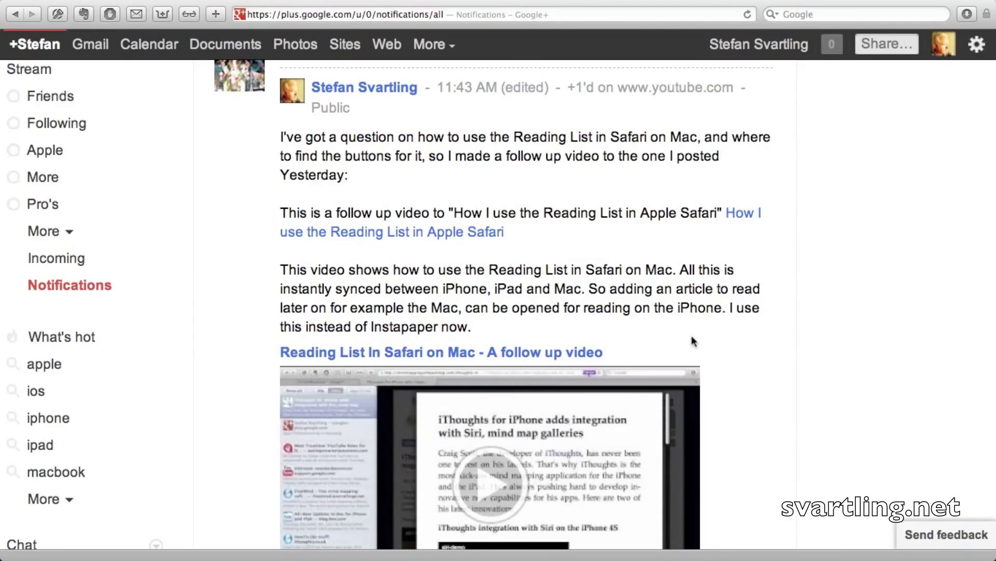
{"action": "key", "text": "ctrl+Right"}
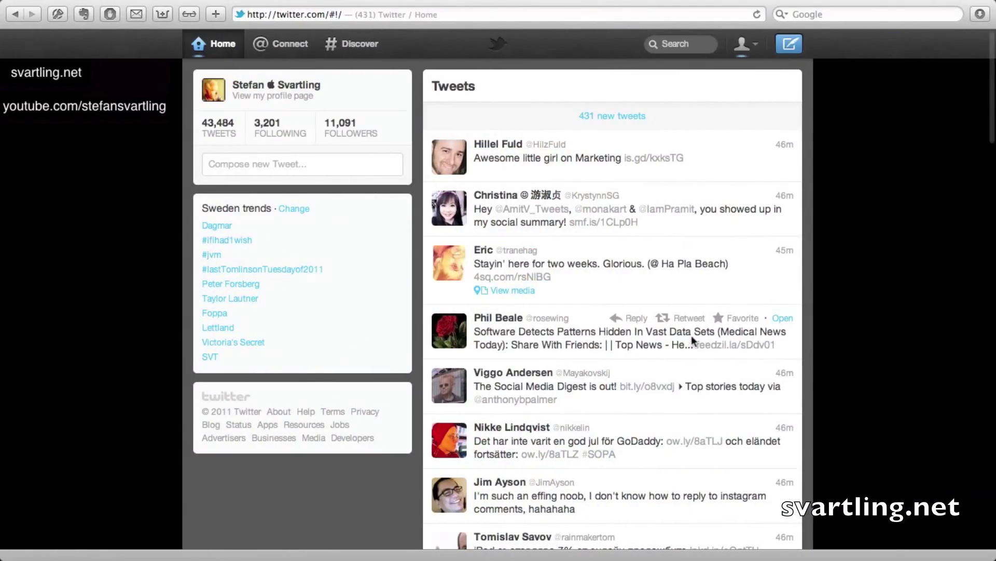
{"action": "key", "text": "ctrl+Left"}
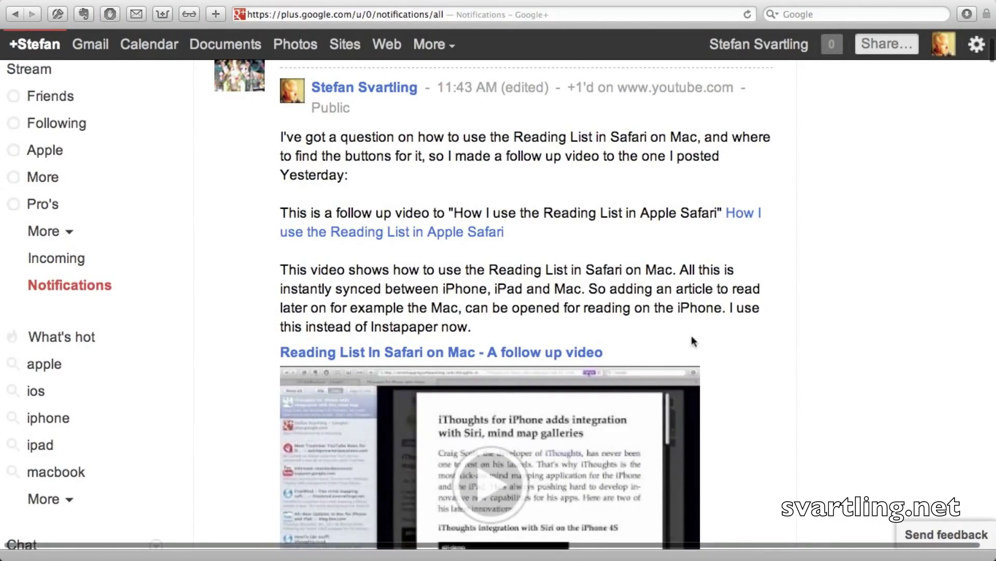
{"action": "key", "text": "ctrl+Up"}
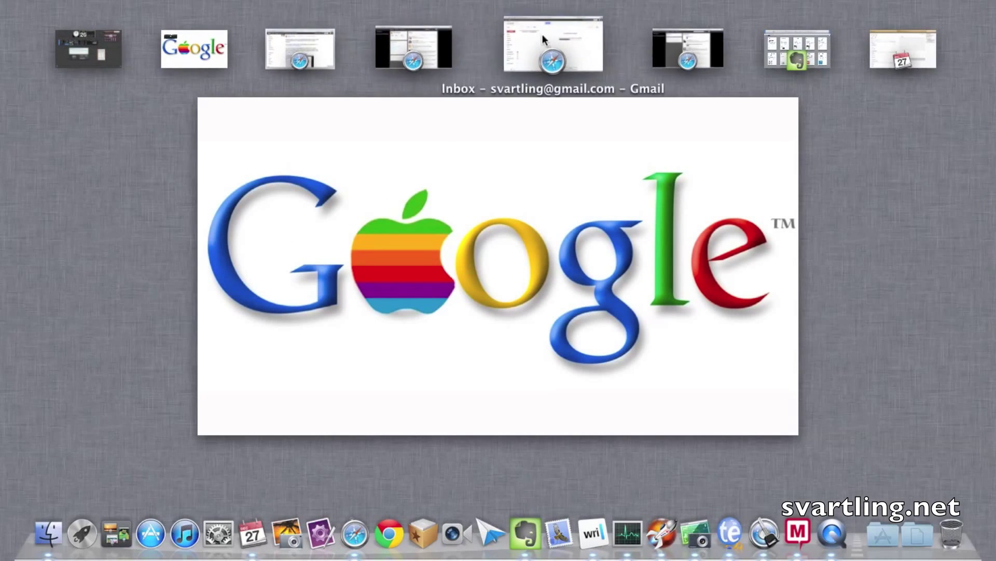
{"action": "left_click", "coordinate": [656, 32]}
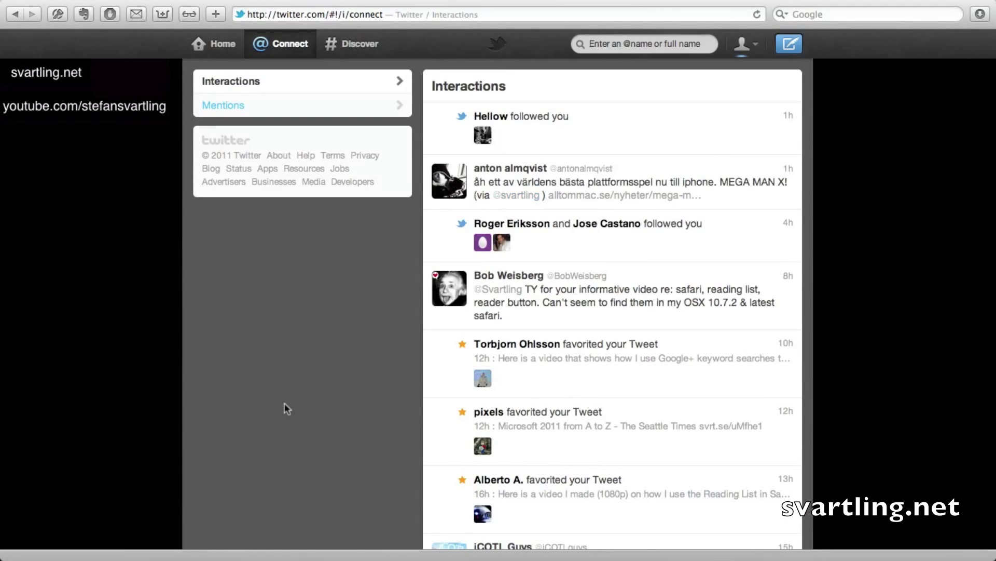
{"action": "key", "text": "ctrl+Left"}
{"action": "key", "text": "ctrl+Left"}
{"action": "key", "text": "ctrl+Left"}
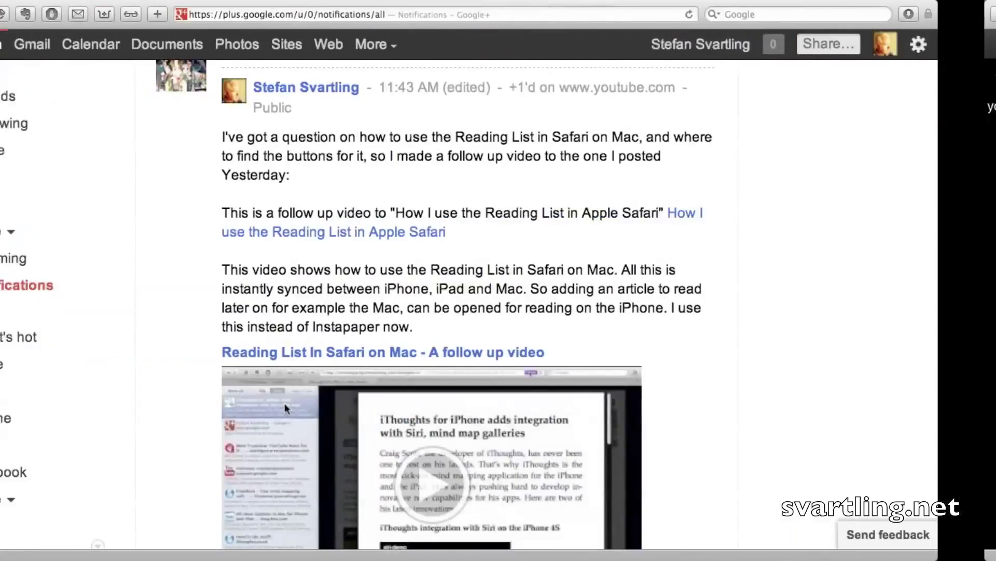